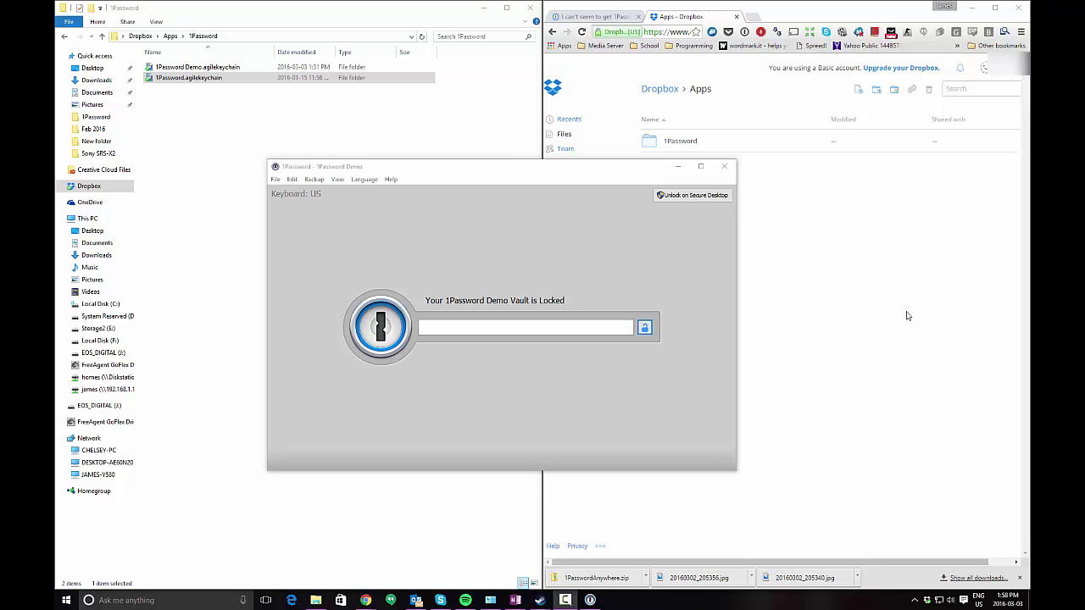
- Bring the local Dropbox folder listing forward and open the 1Password.agilekeychain folder
left_click_drag(615, 168, 684, 200)
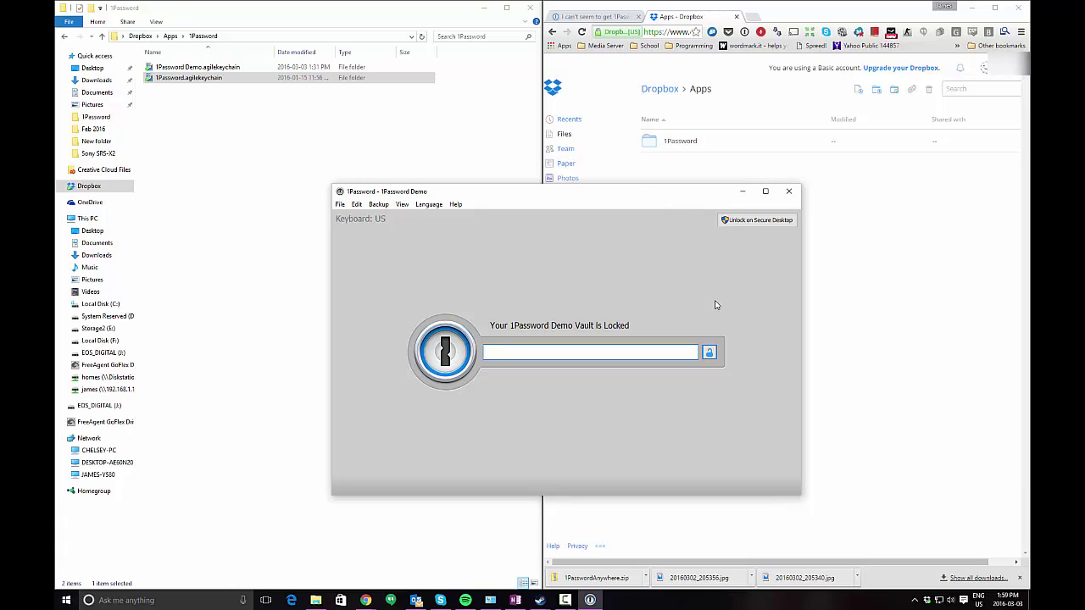
left_click(896, 266)
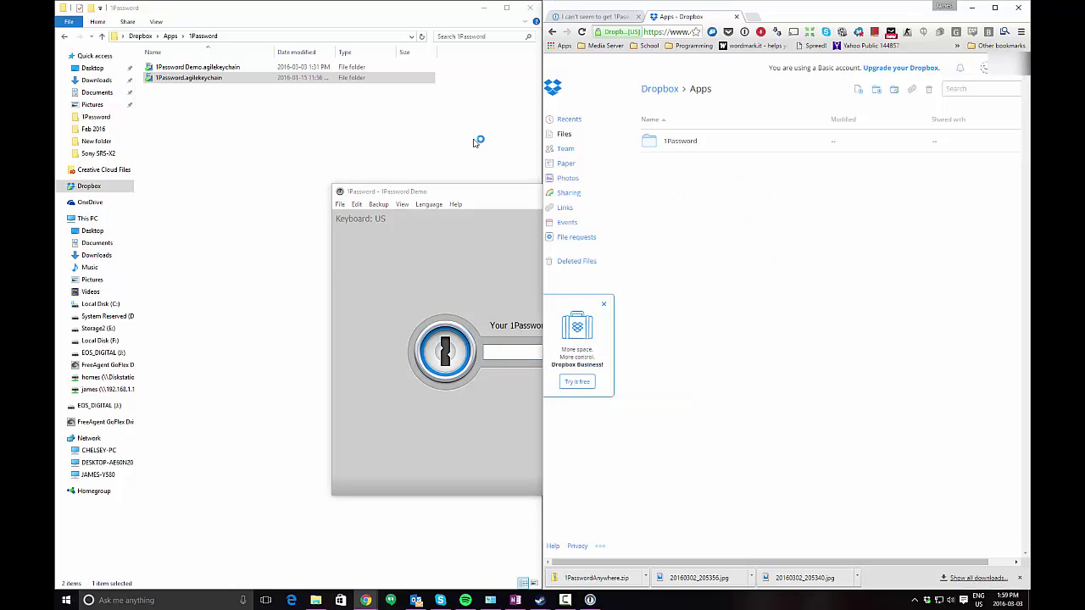
left_click(245, 134)
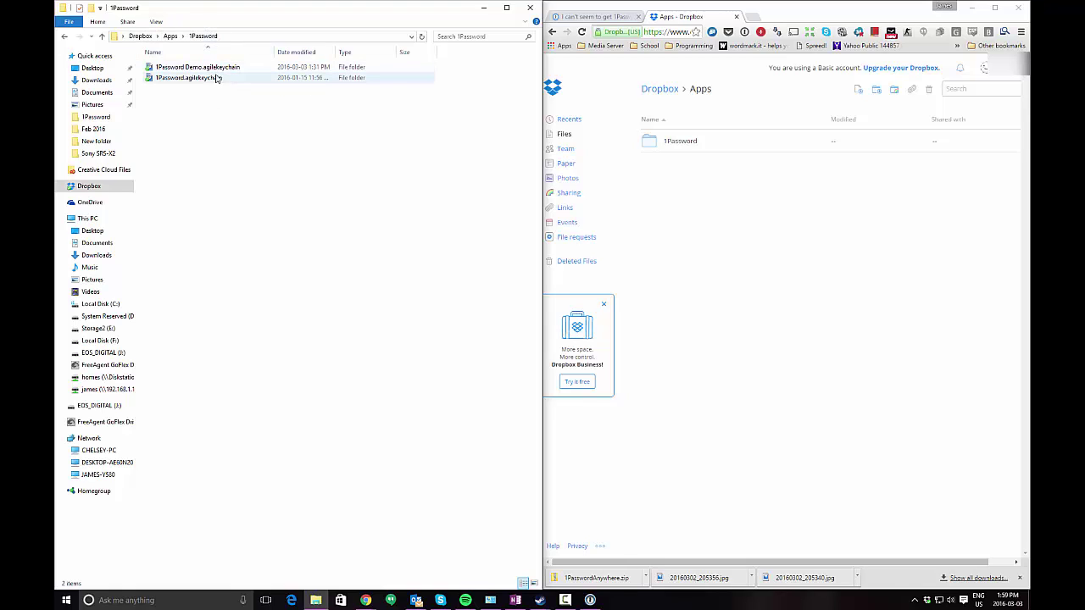
left_click(184, 69)
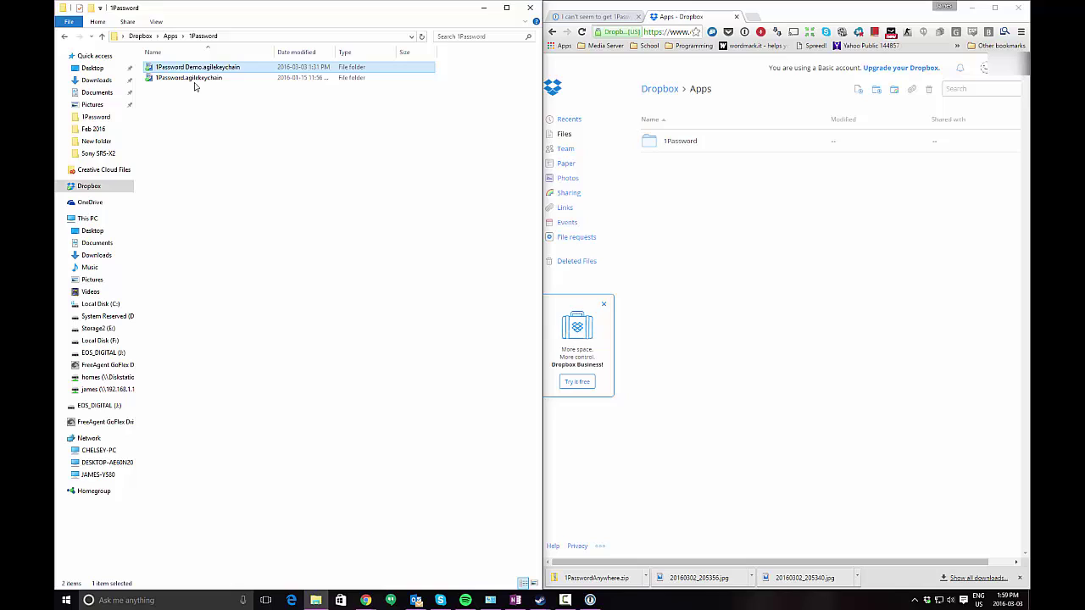
left_click(193, 80)
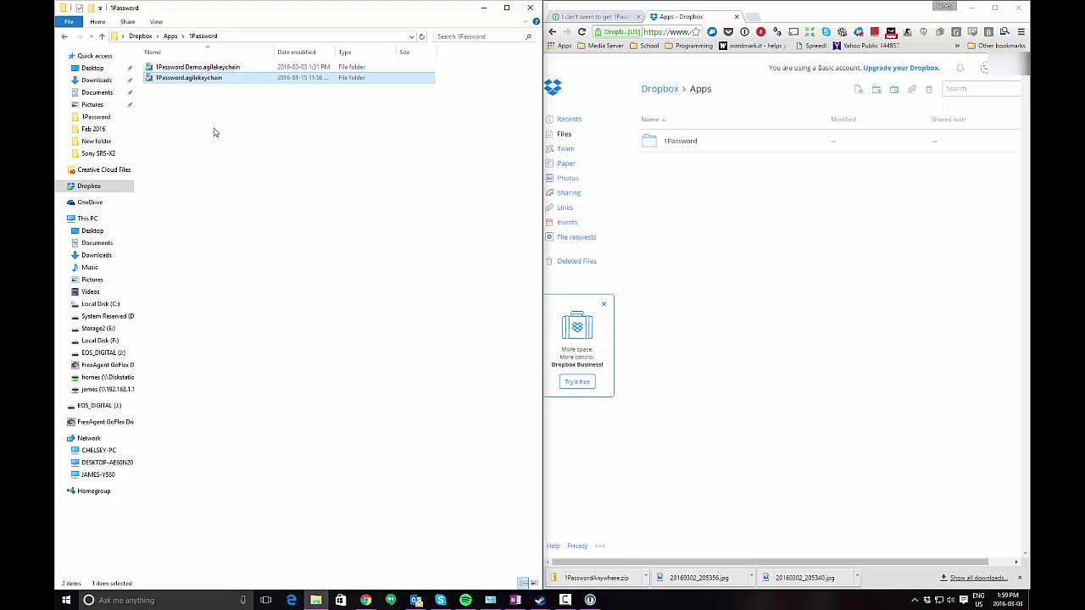
double_click(218, 79)
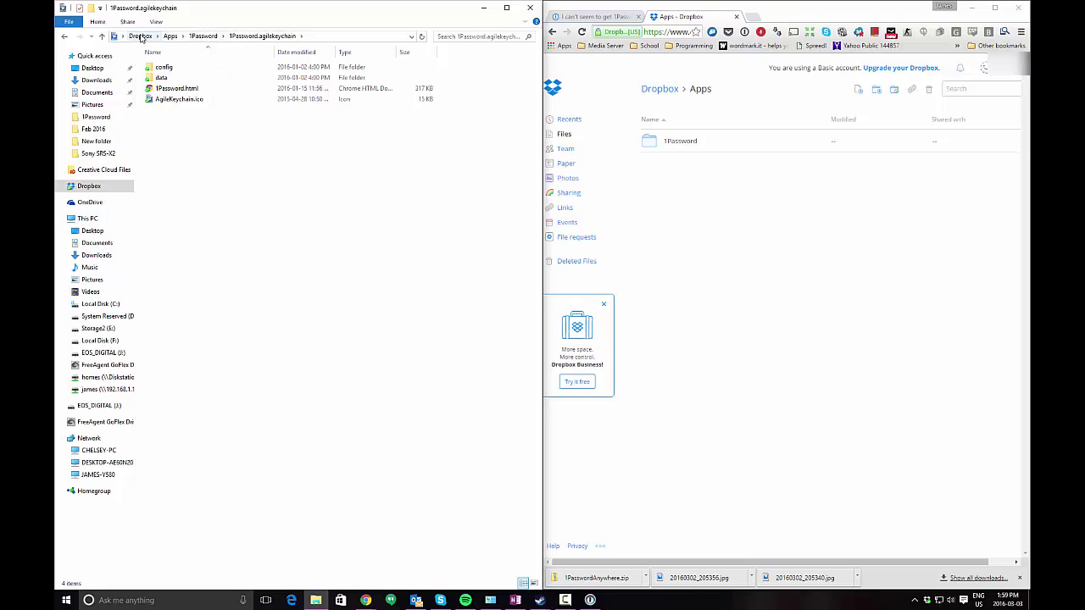
- Check the folder path, go back up to 1Password, and open 1Password Demo.agilekeychain
left_click(324, 36)
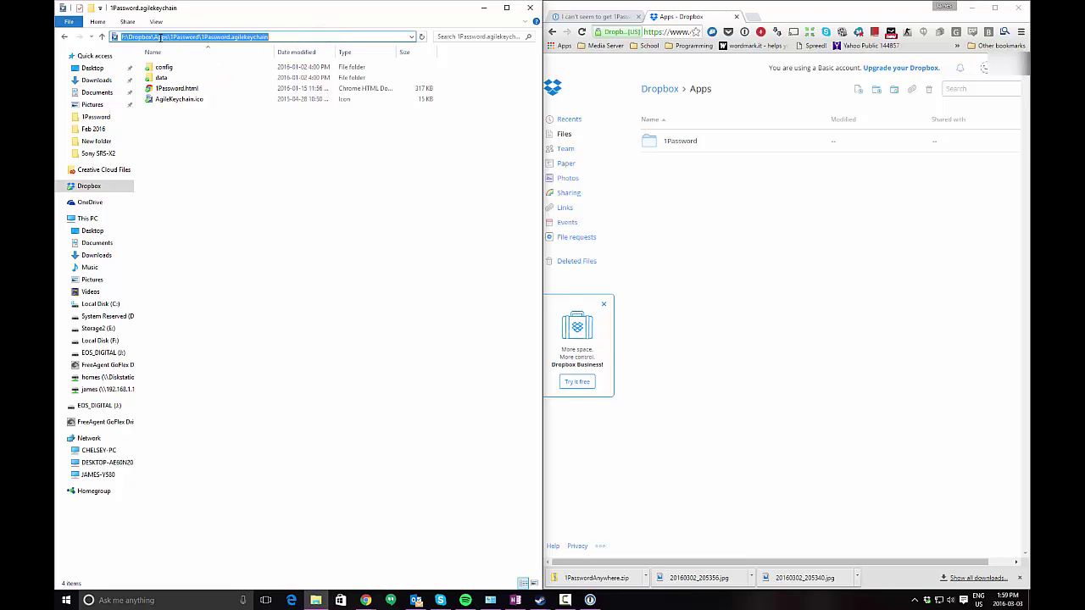
left_click(180, 37)
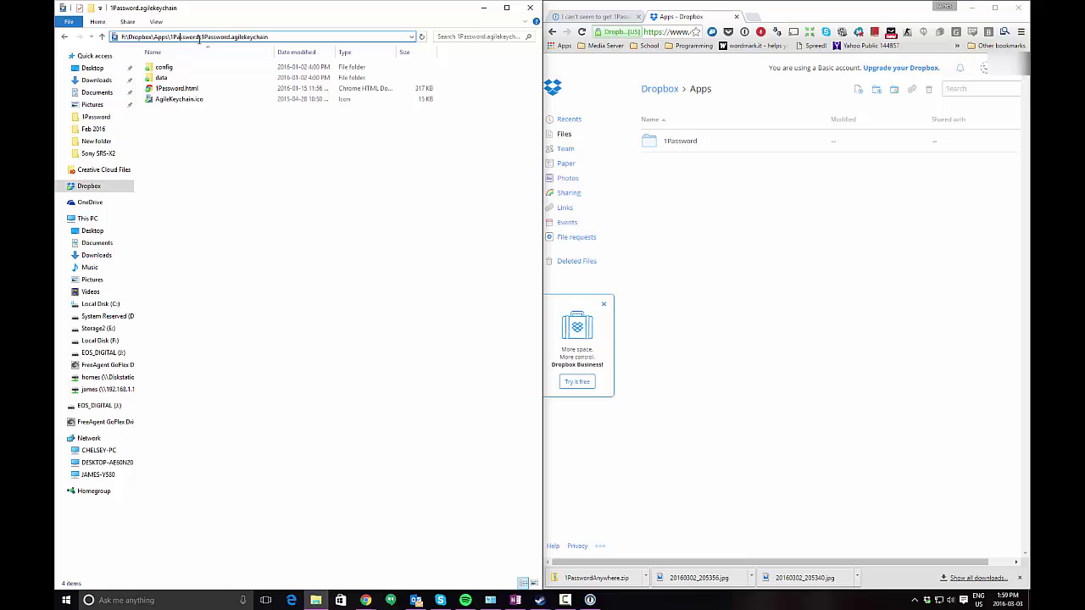
left_click(229, 169)
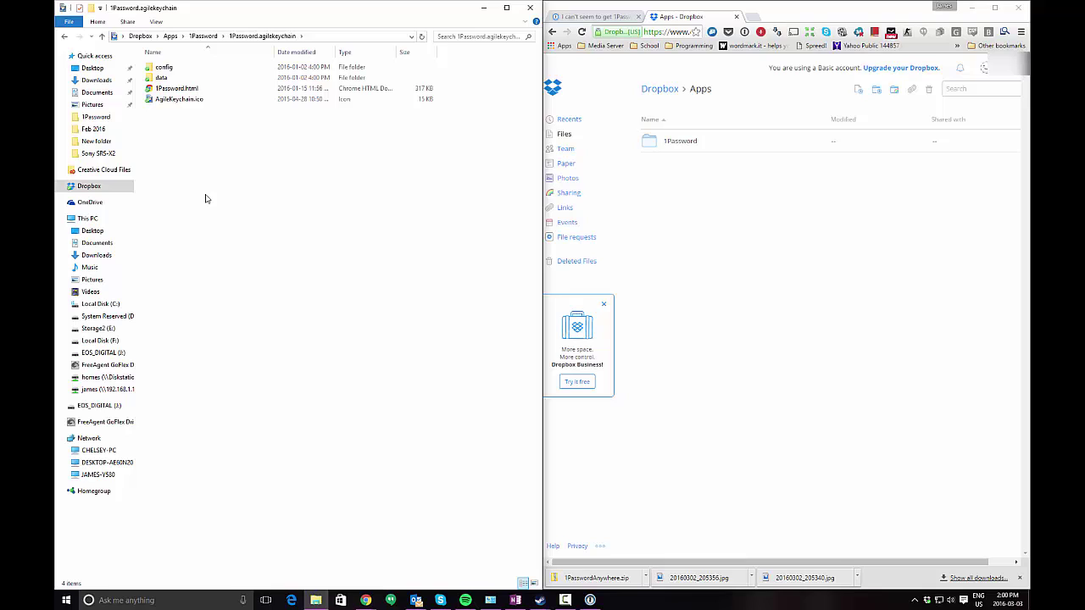
left_click(195, 36)
left_click(214, 68)
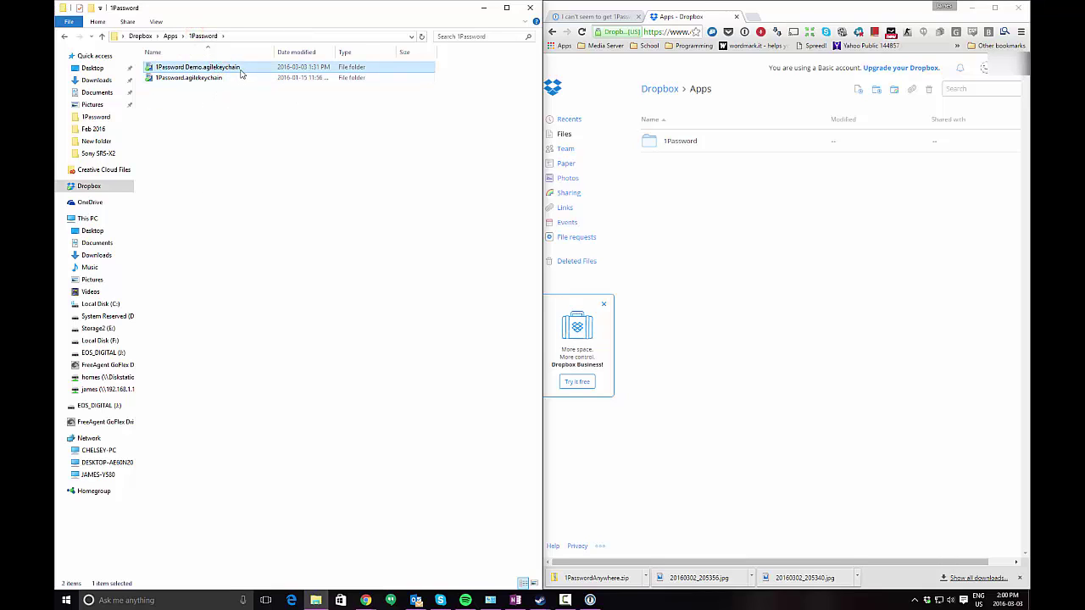
double_click(236, 67)
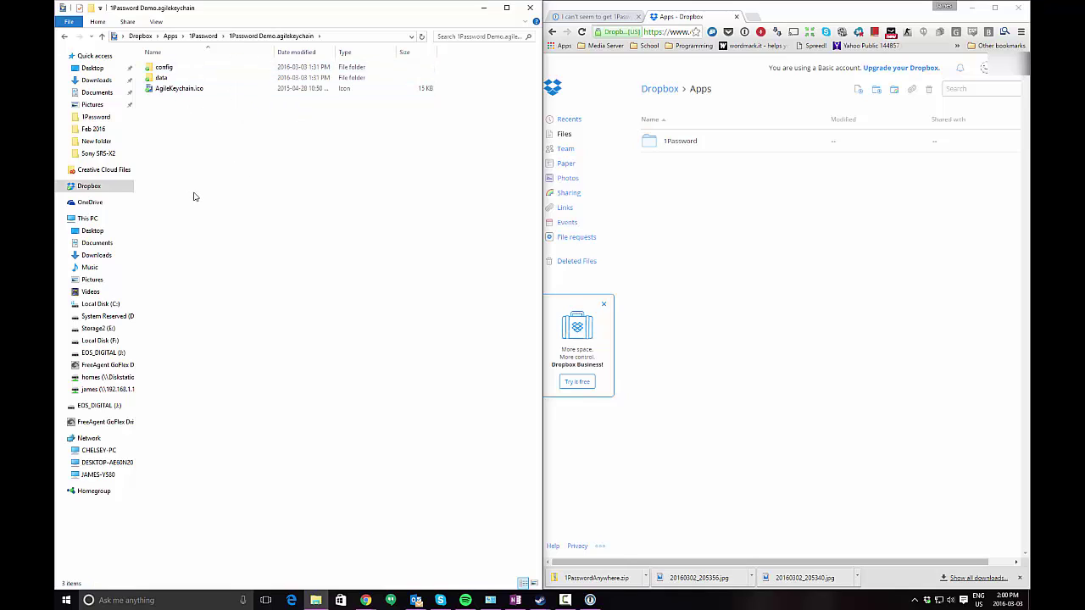
- On the Dropbox website, open 1Password, then 1Password.agilekeychain, then launch 1Password.html
left_click(876, 265)
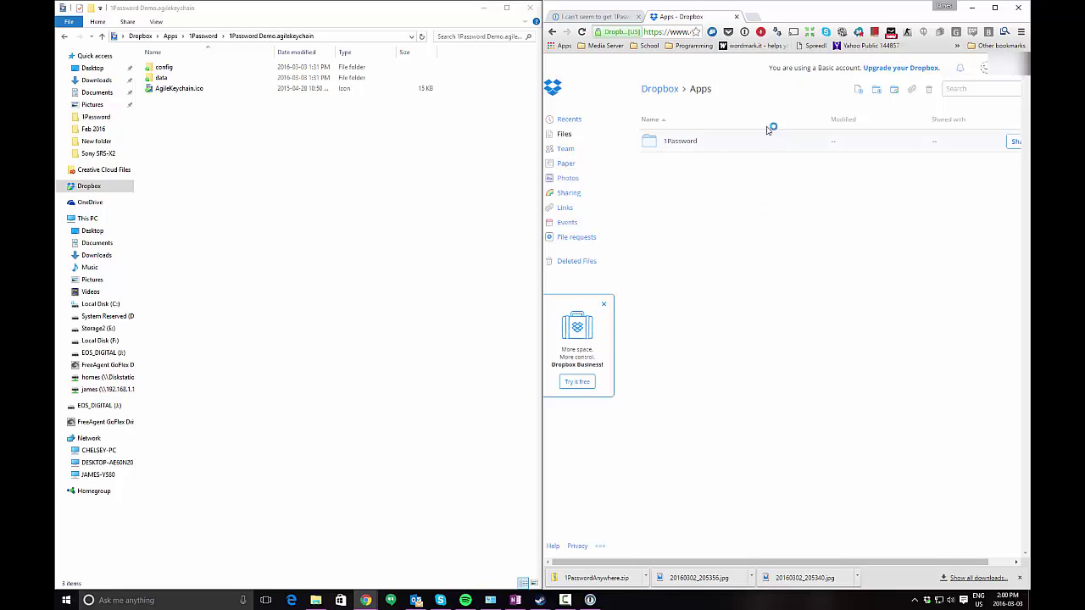
left_click(688, 146)
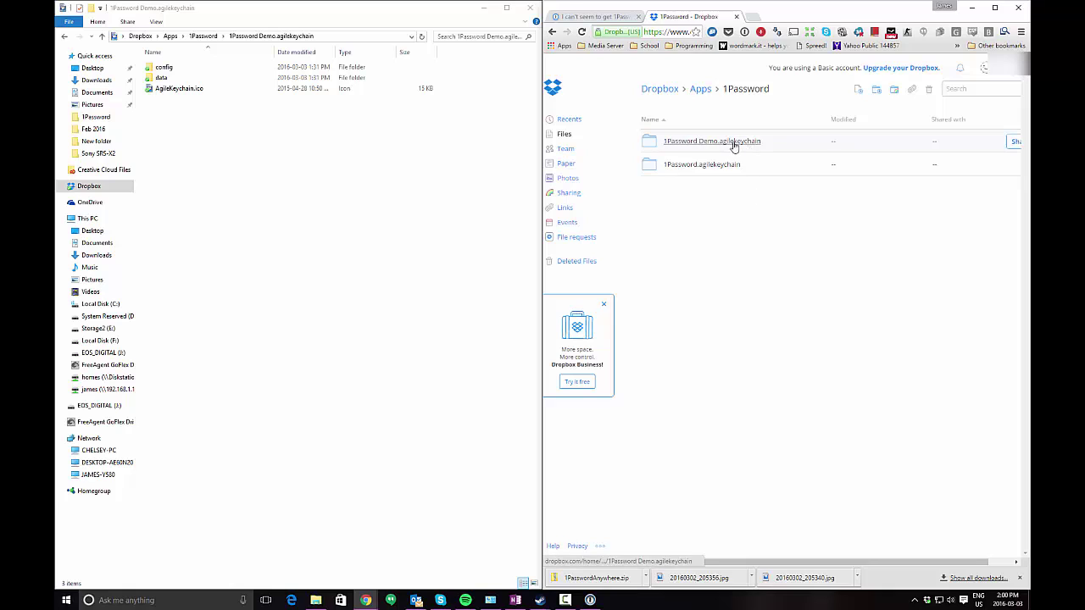
left_click(730, 165)
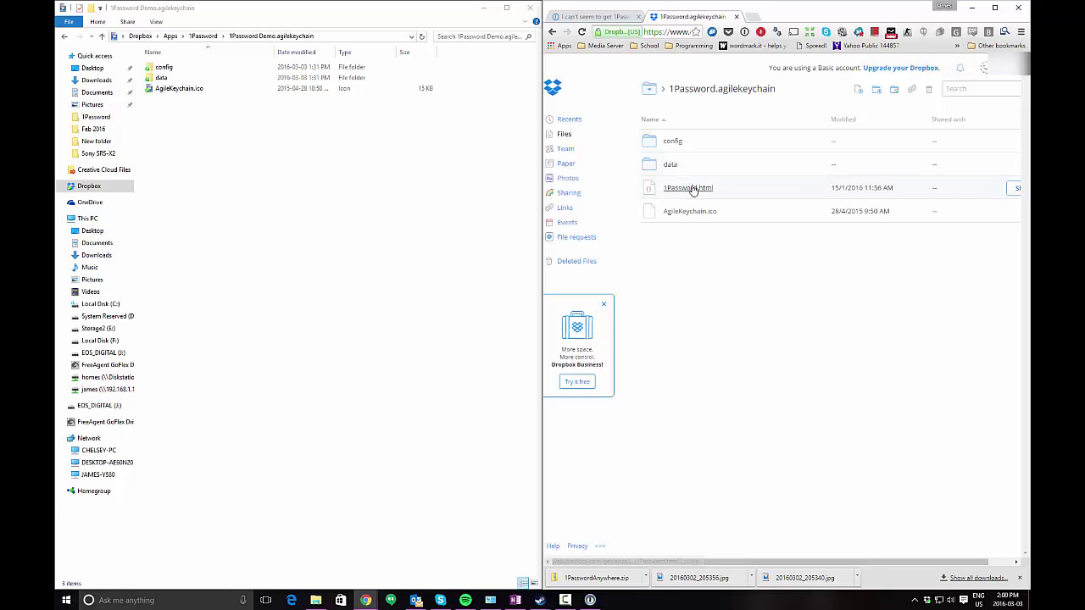
left_click(691, 186)
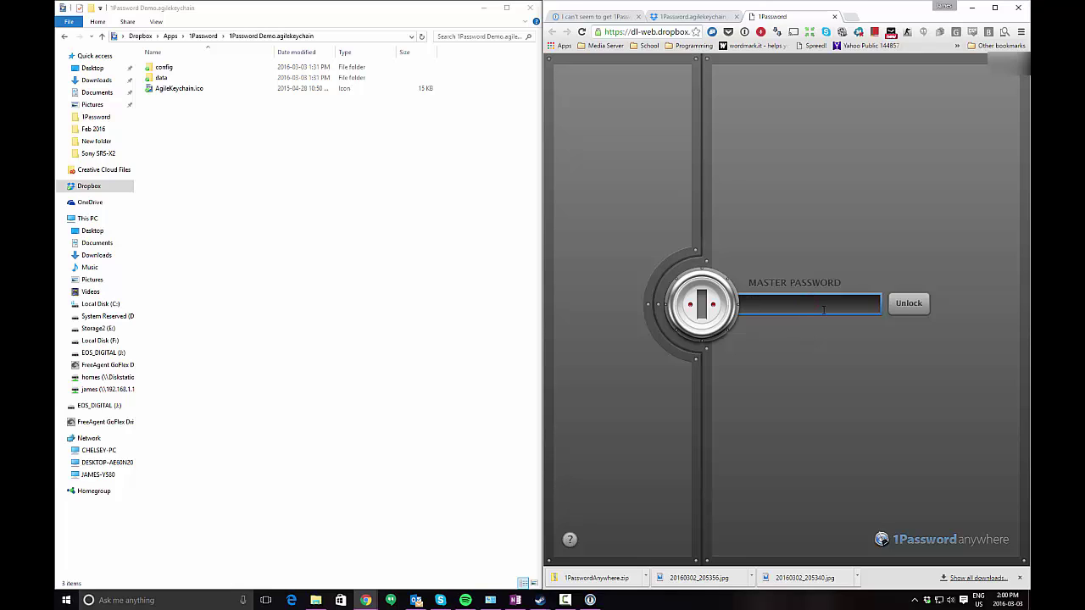
- Unlock the vault by entering the master password, then close the 1Password Anywhere tab
type("**********")
key("Return")
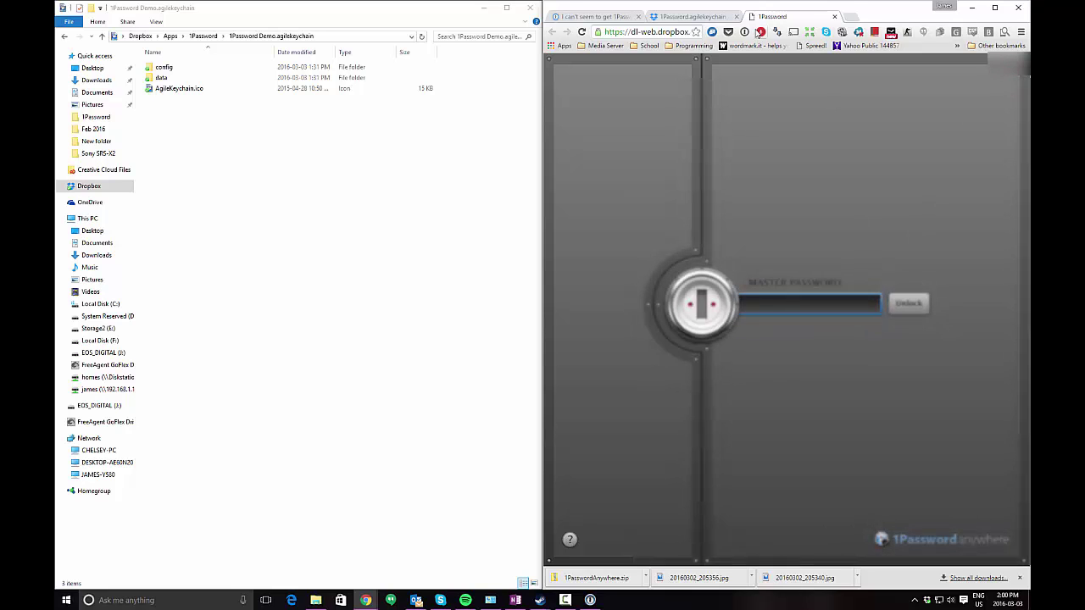
key("ctrl+w")
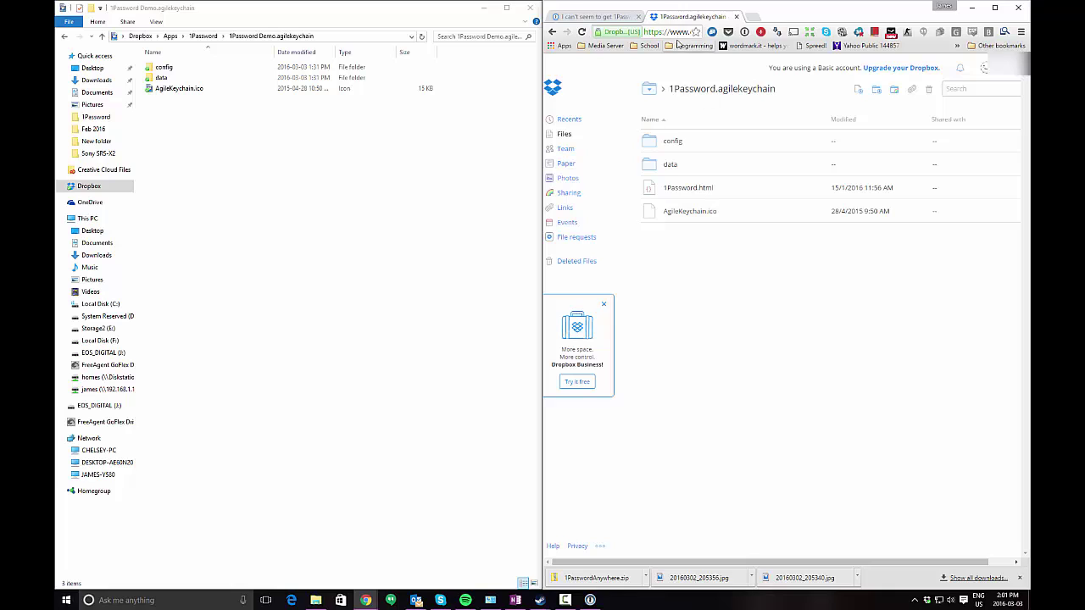
- Return to the 1Password folder on Dropbox, open 1Password Demo.agilekeychain, and view the AgileBits forum thread
key("alt+Left")
left_click(695, 144)
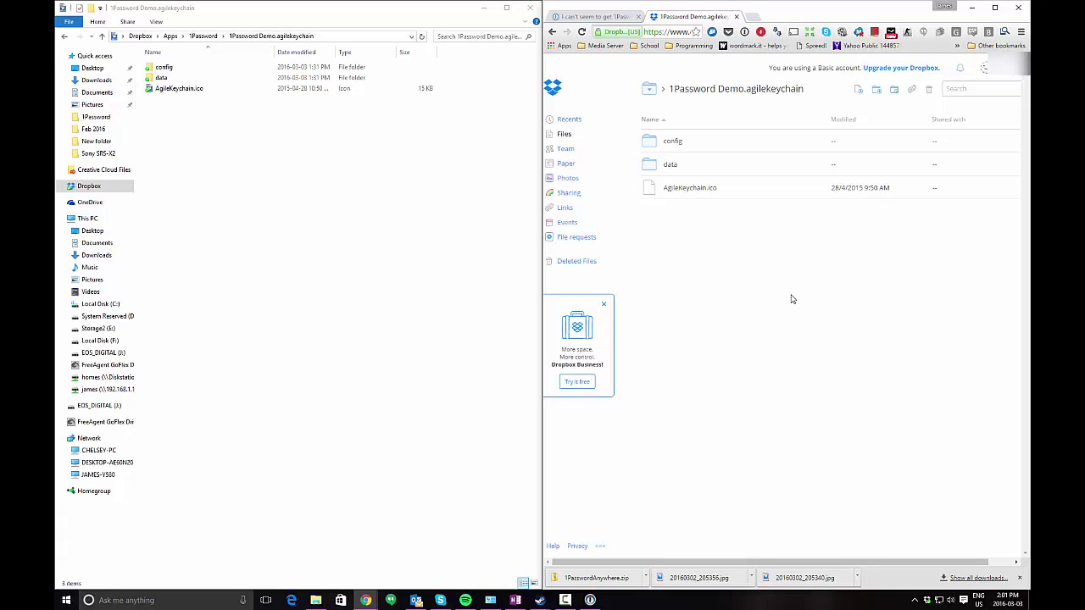
left_click(609, 18)
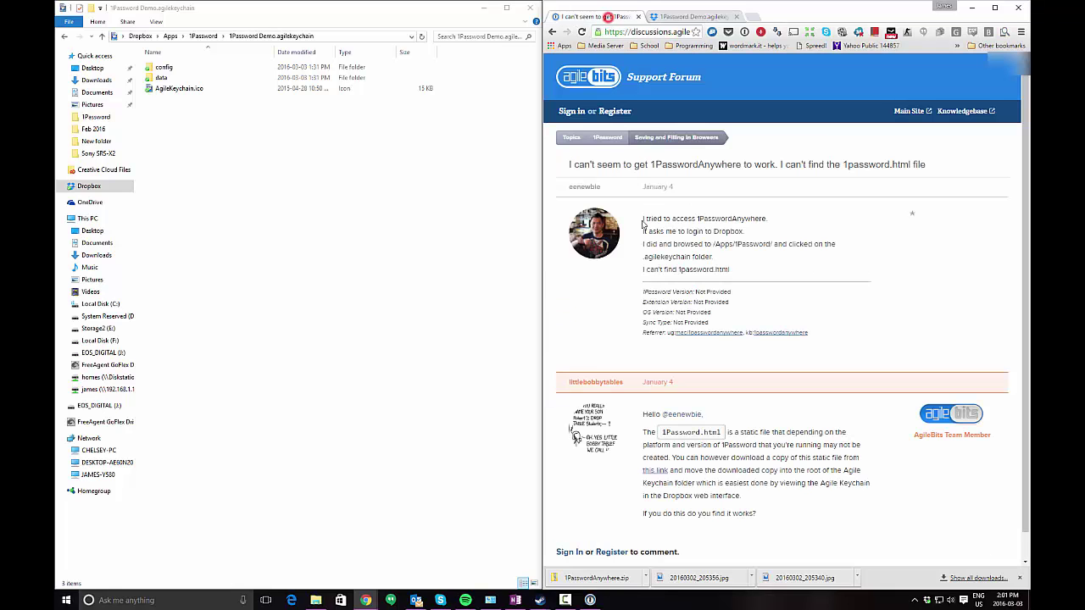
- Open the downloaded 1PasswordAnywhere.zip and copy 1Password.html from it
left_click(627, 578)
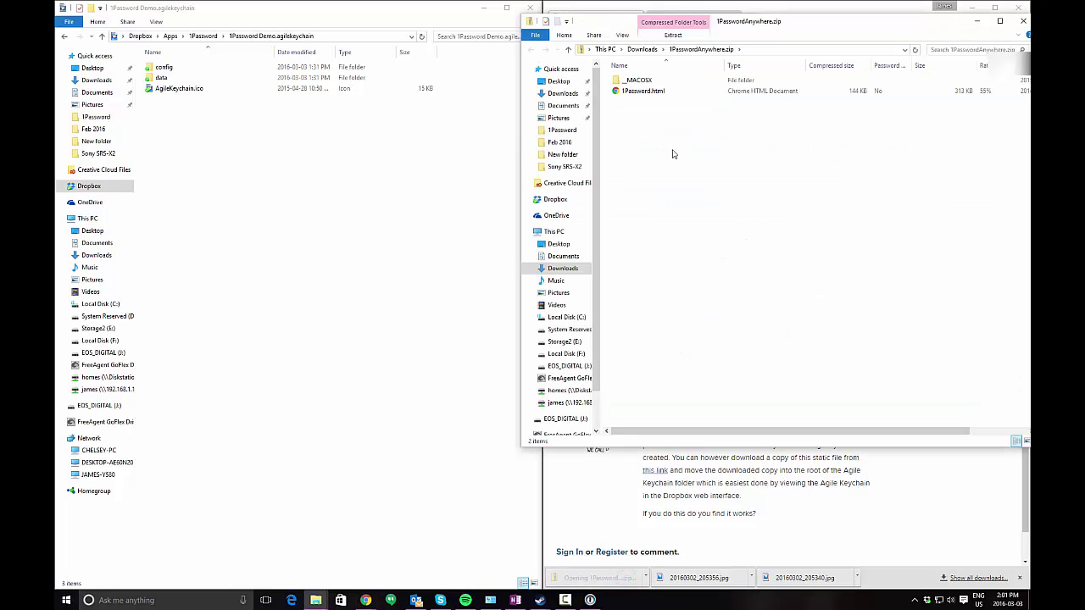
left_click(654, 91)
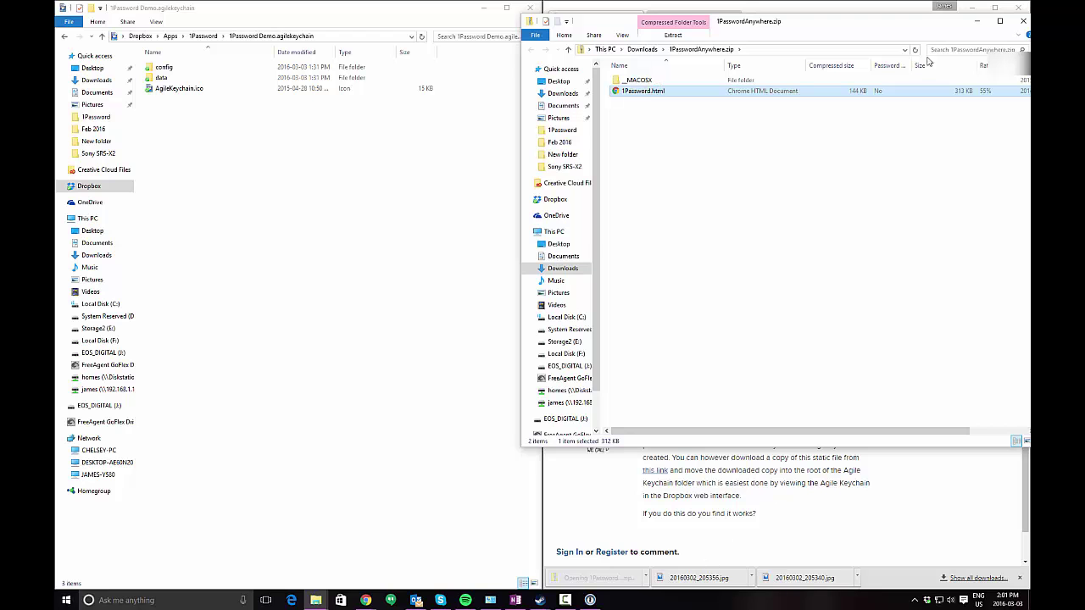
left_click_drag(933, 27, 848, 101)
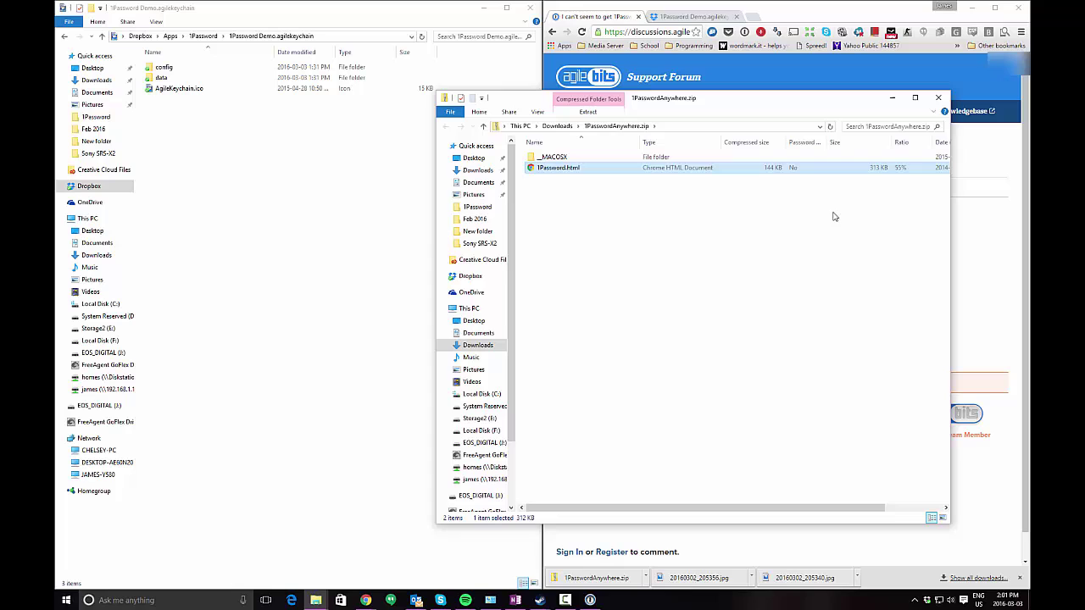
right_click(575, 171)
left_click(597, 206)
- Paste 1Password.html into the local 1Password Demo.agilekeychain folder
left_click(368, 222)
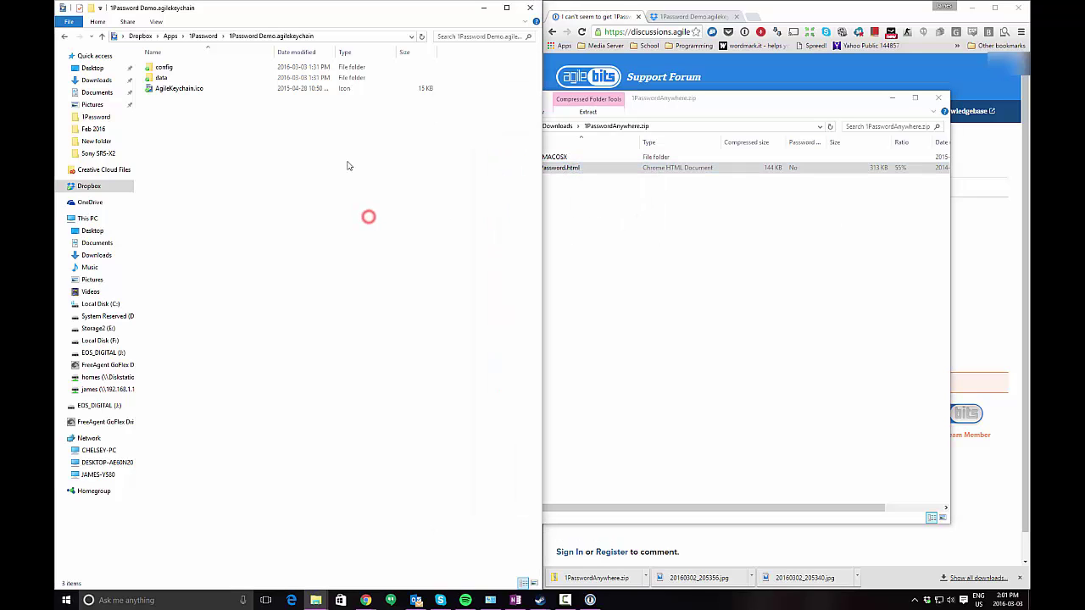
left_click(211, 133)
left_click(206, 36)
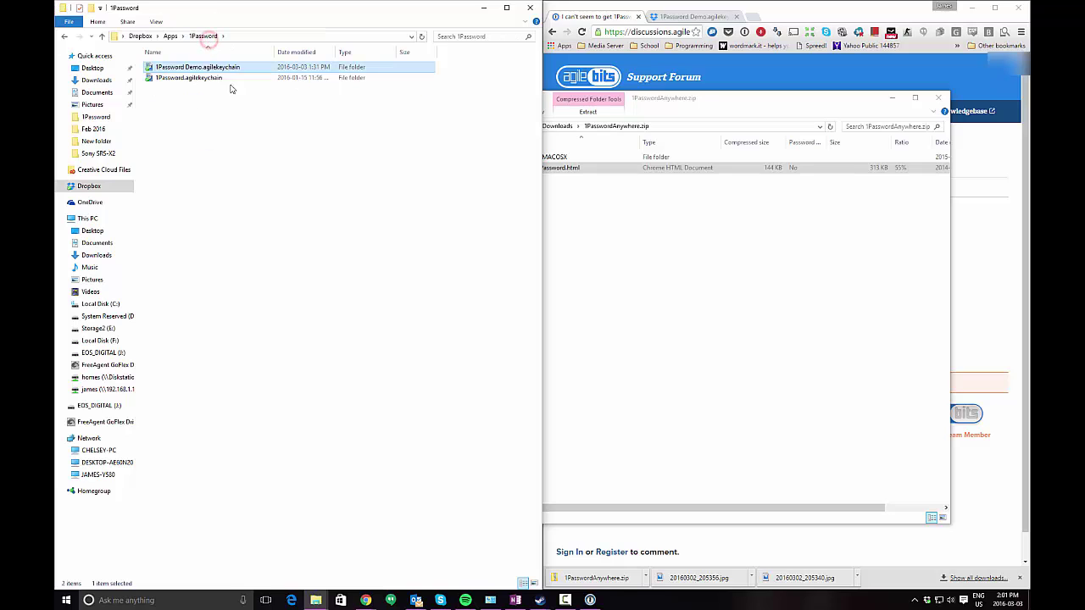
double_click(231, 68)
left_click(224, 144)
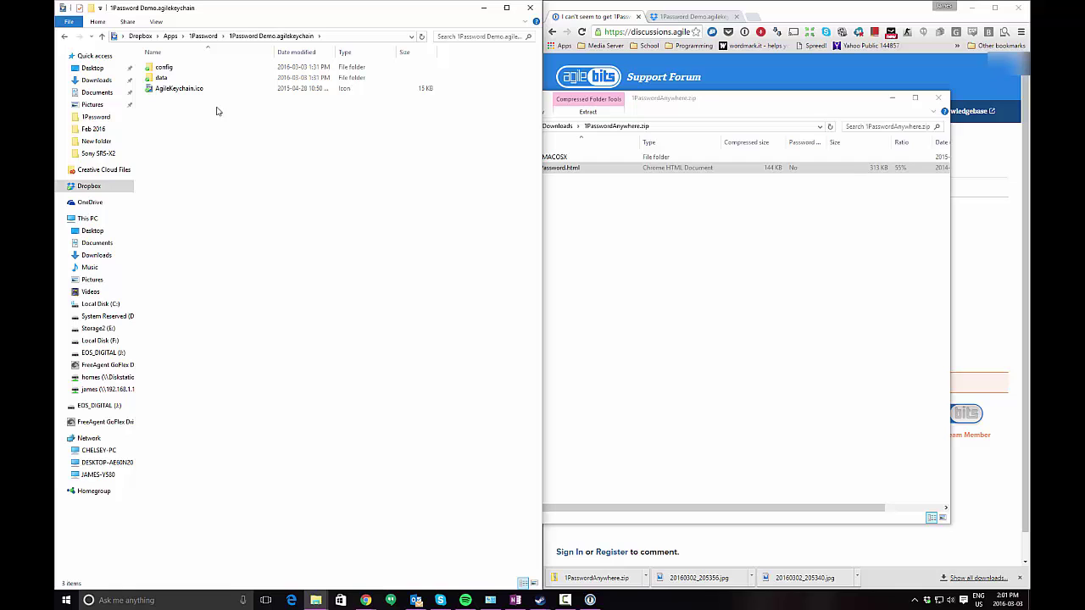
right_click(224, 164)
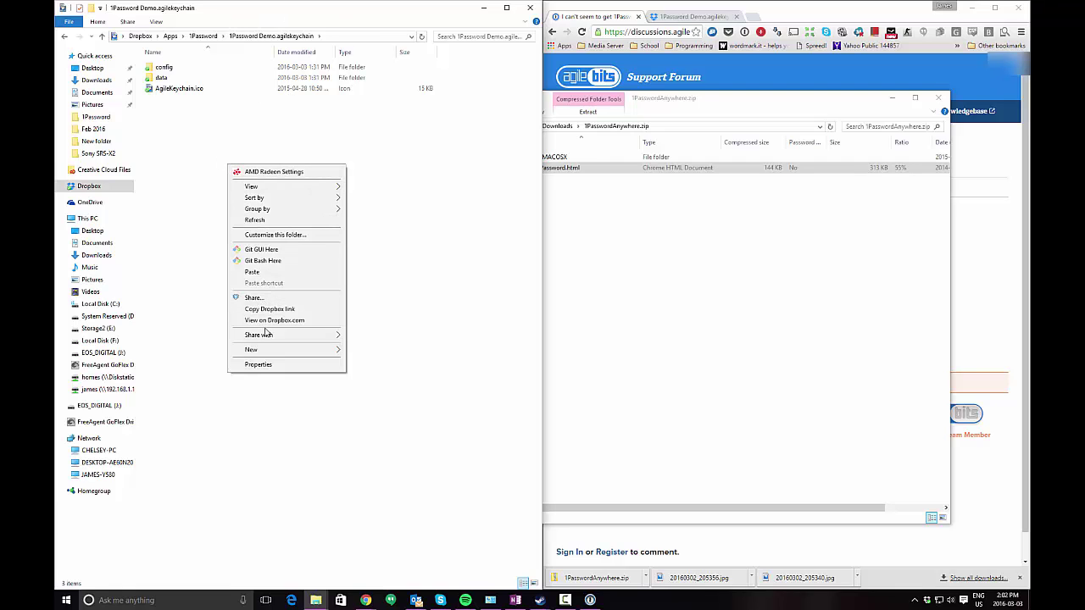
left_click(259, 273)
left_click(317, 201)
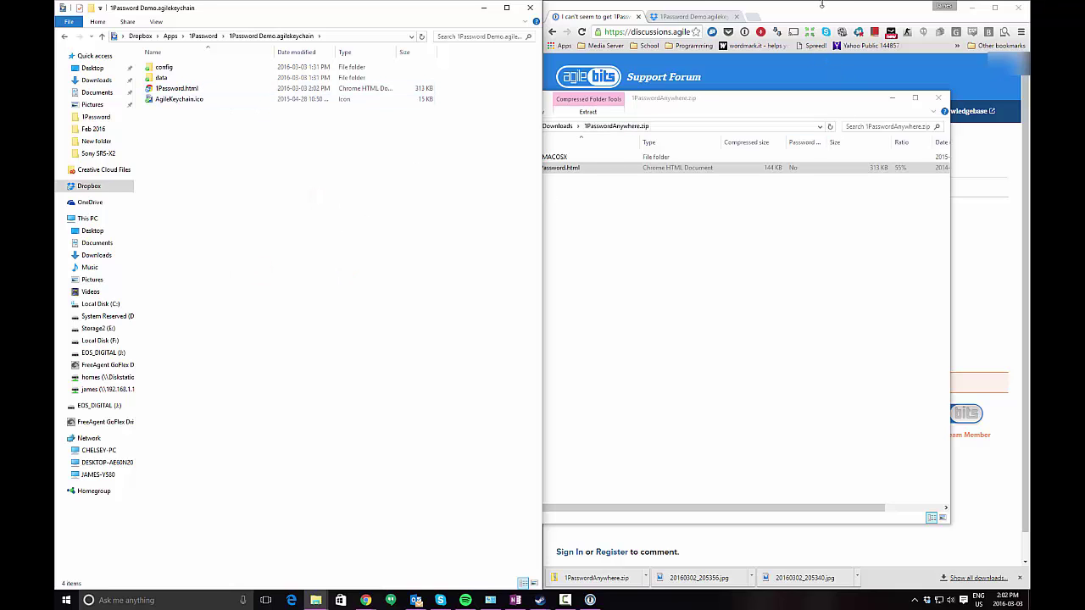
- In the Dropbox web view, go up to the 1Password folder and reopen 1Password Demo.agilekeychain
left_click(712, 30)
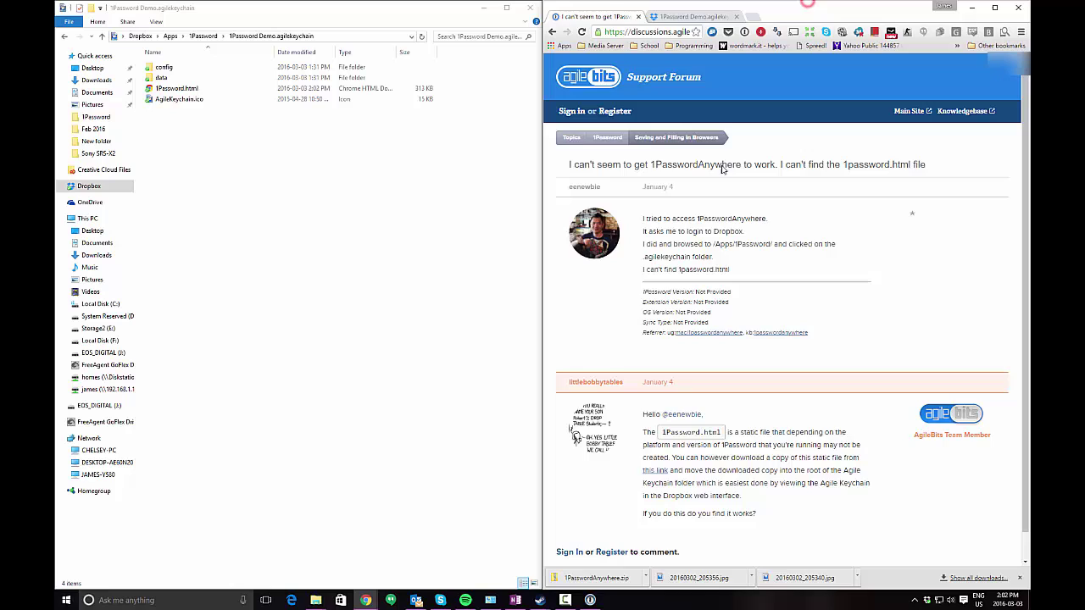
left_click(693, 17)
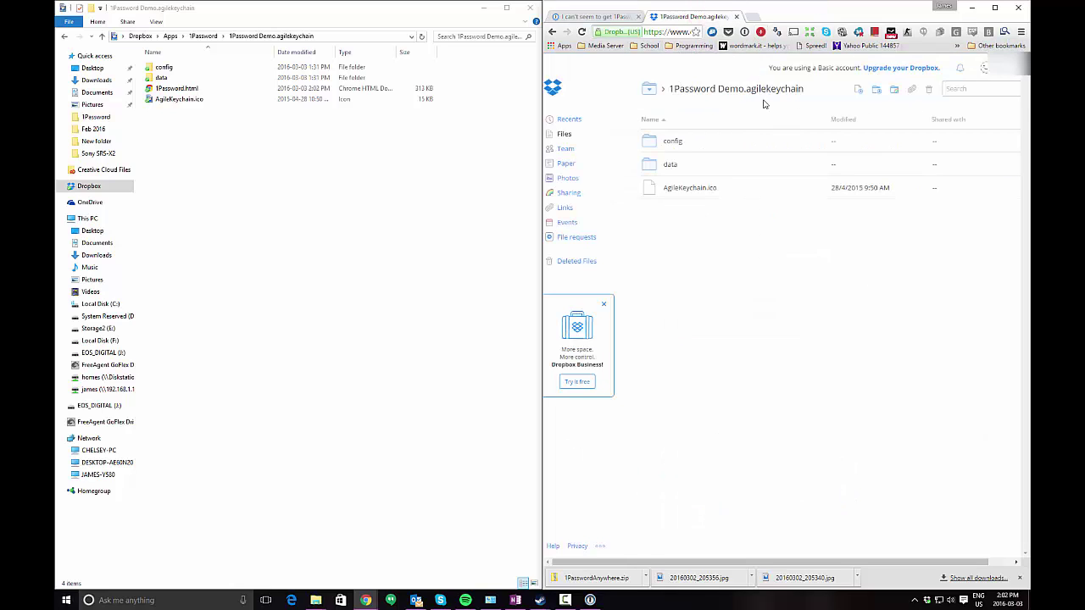
left_click(649, 89)
left_click(650, 89)
left_click(656, 89)
left_click(659, 112)
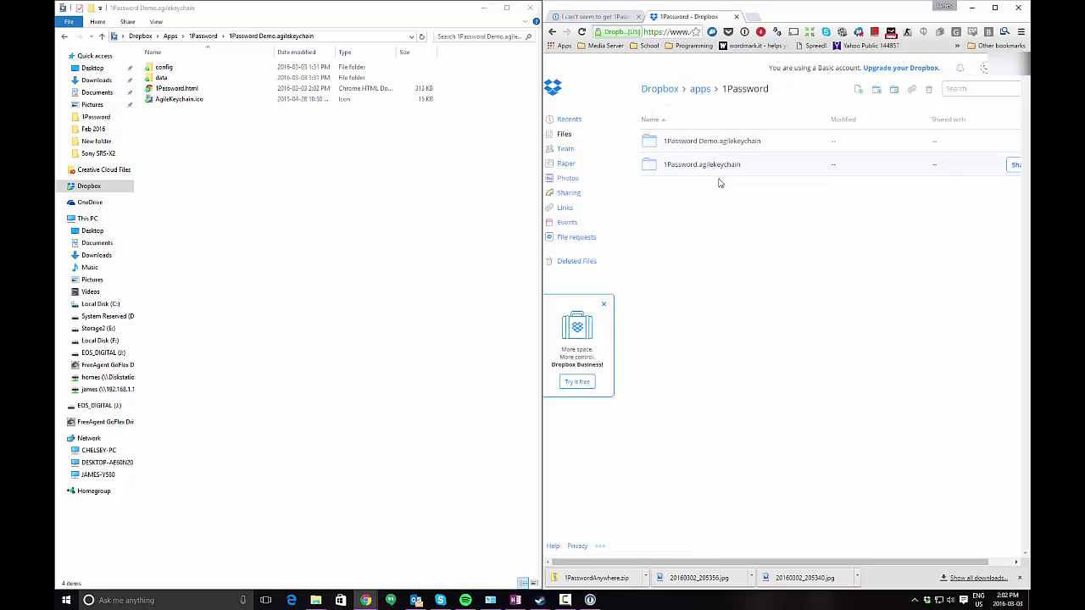
left_click(721, 146)
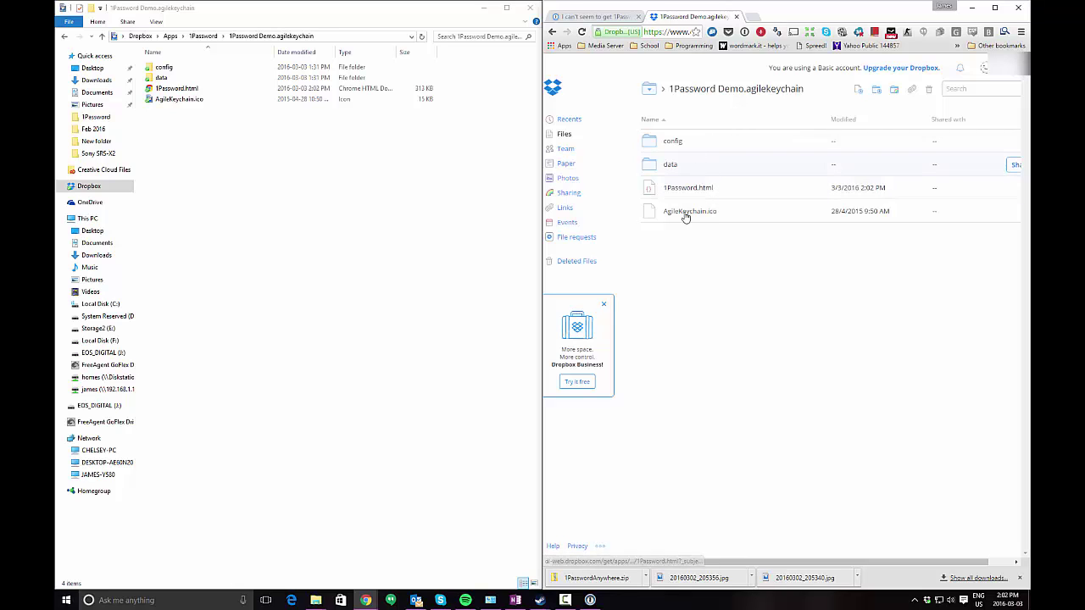
- Launch the synced 1Password.html, unlock with the master password, lock the vault, and close the tab
left_click(700, 188)
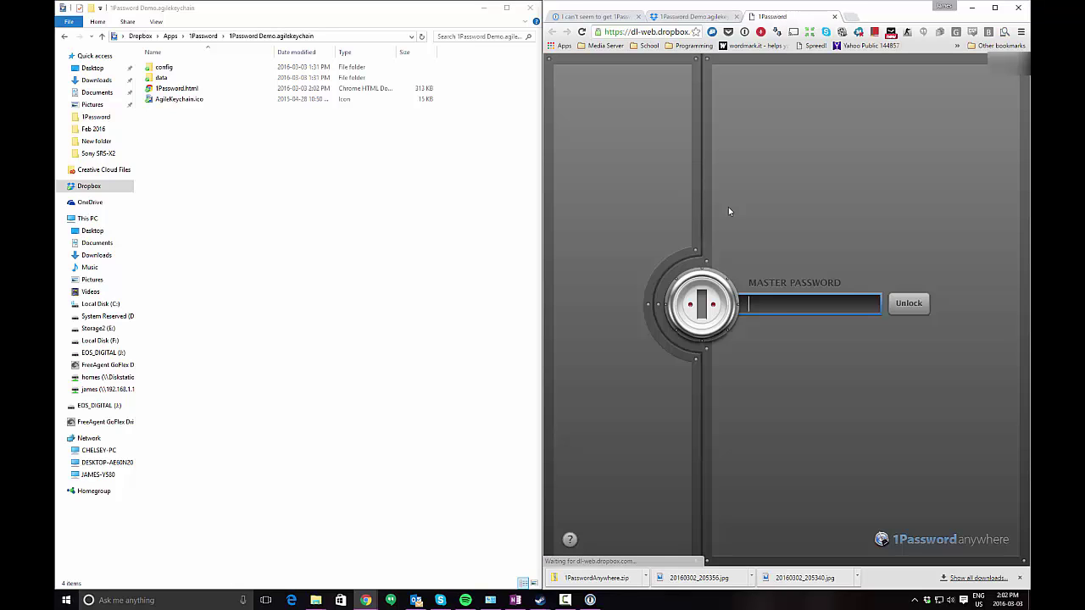
type("************")
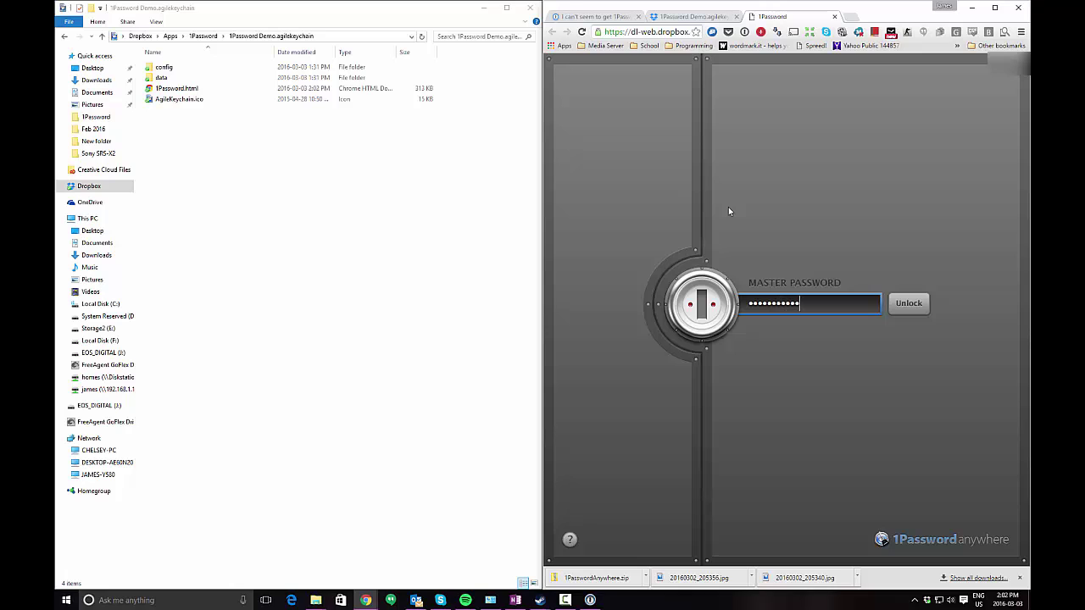
key("Return")
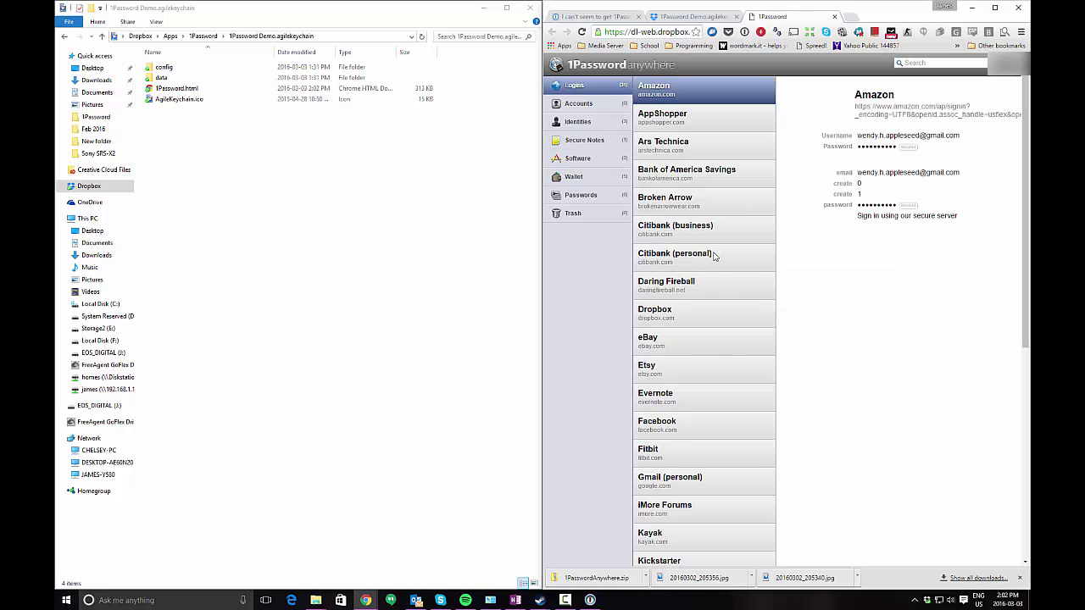
left_click(1010, 66)
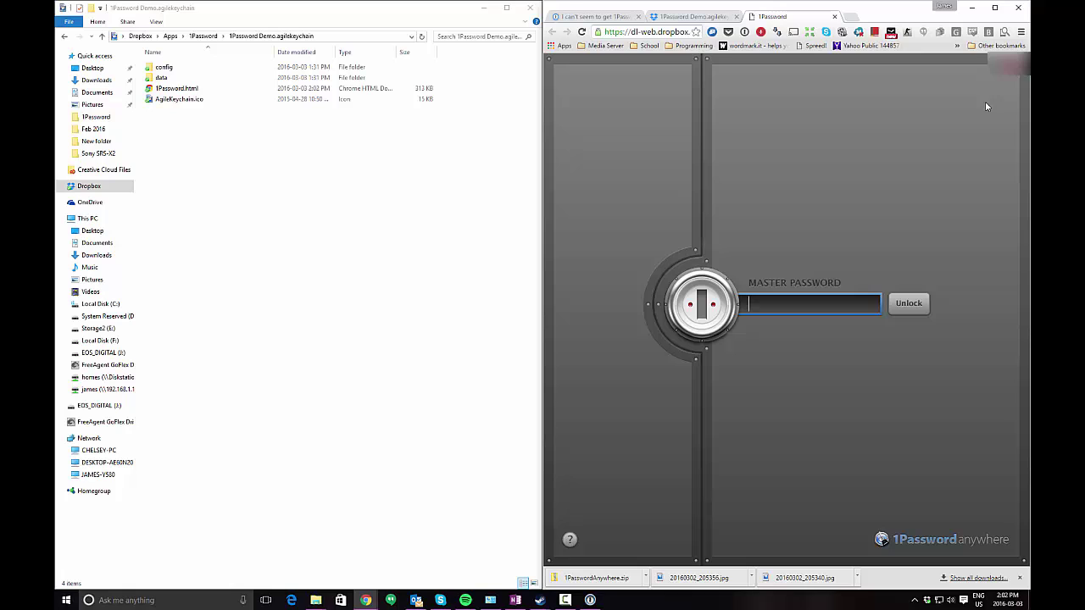
left_click(835, 16)
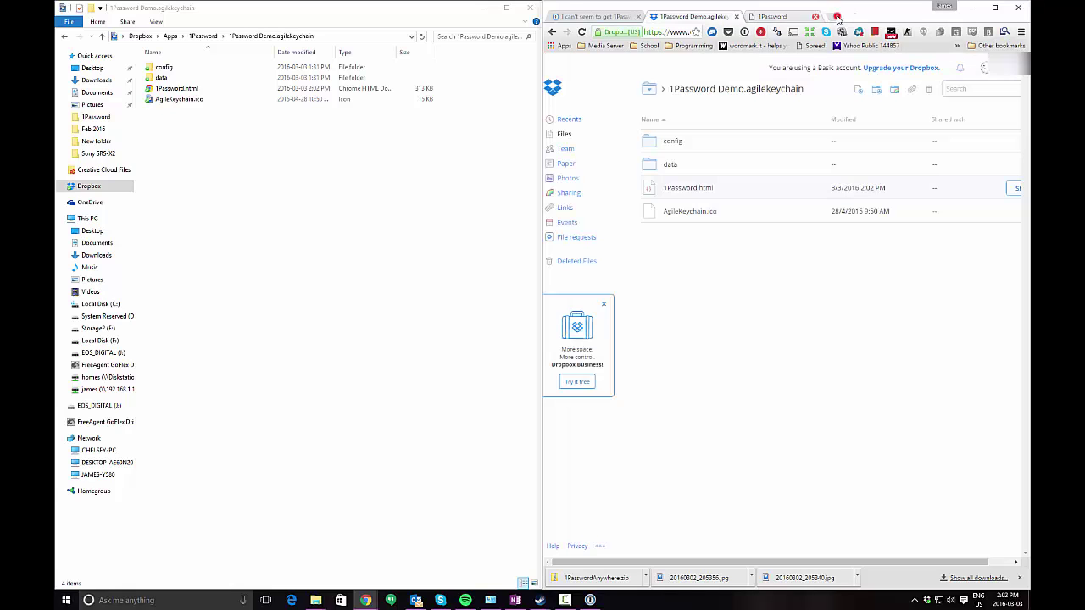